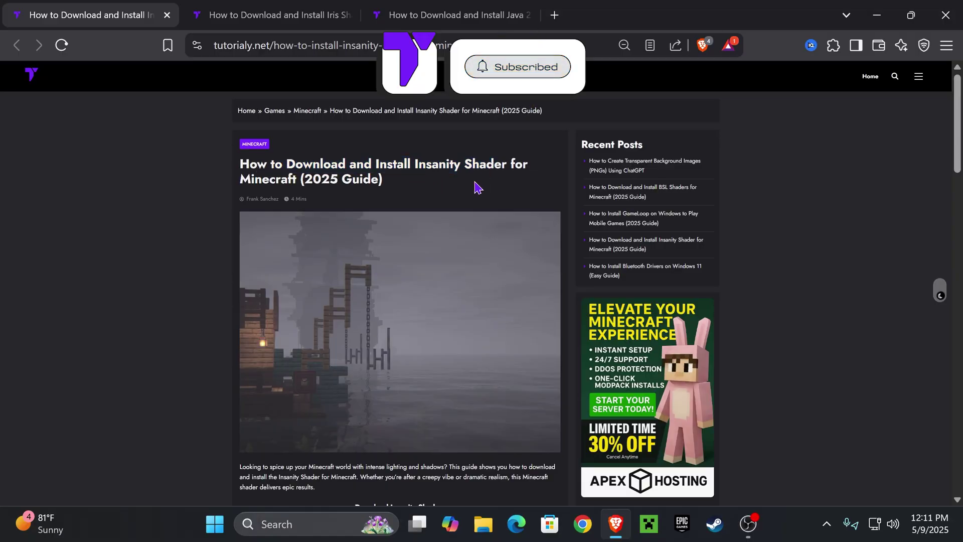
- Look through the Insanity Shader guide, including its download links, description and supported Minecraft versions
scroll(451, 181, down, 5)
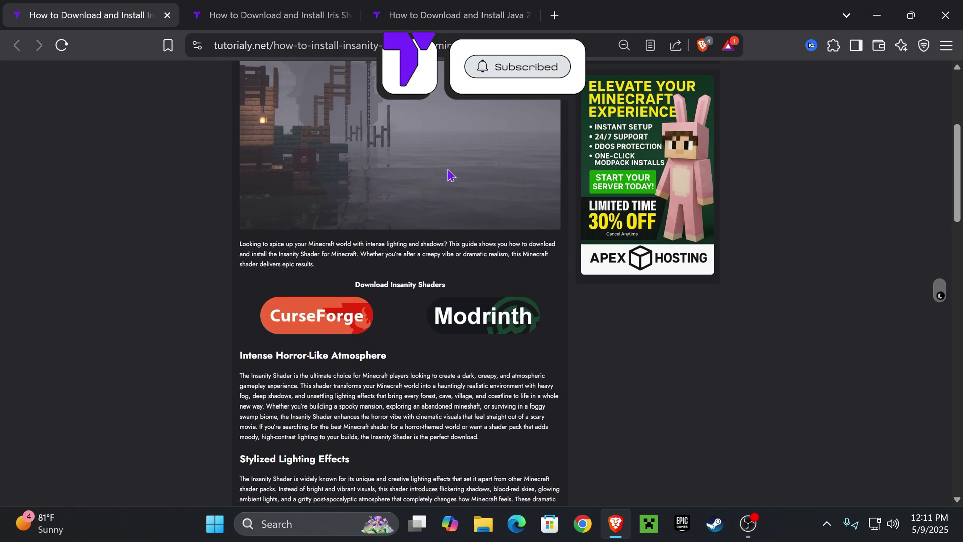
scroll(447, 174, down, 5)
scroll(448, 174, up, 8)
scroll(402, 172, down, 9)
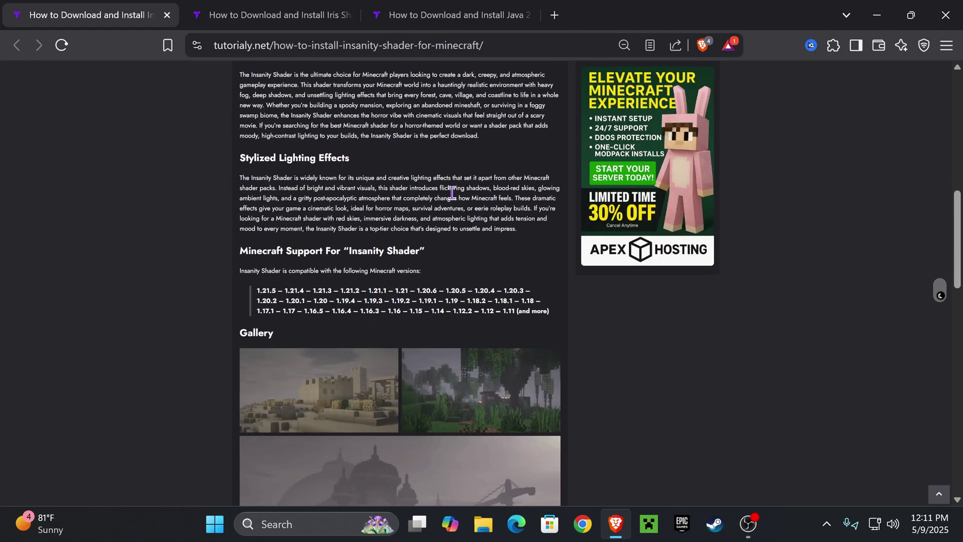
scroll(499, 217, up, 8)
scroll(485, 208, down, 9)
scroll(531, 230, up, 3)
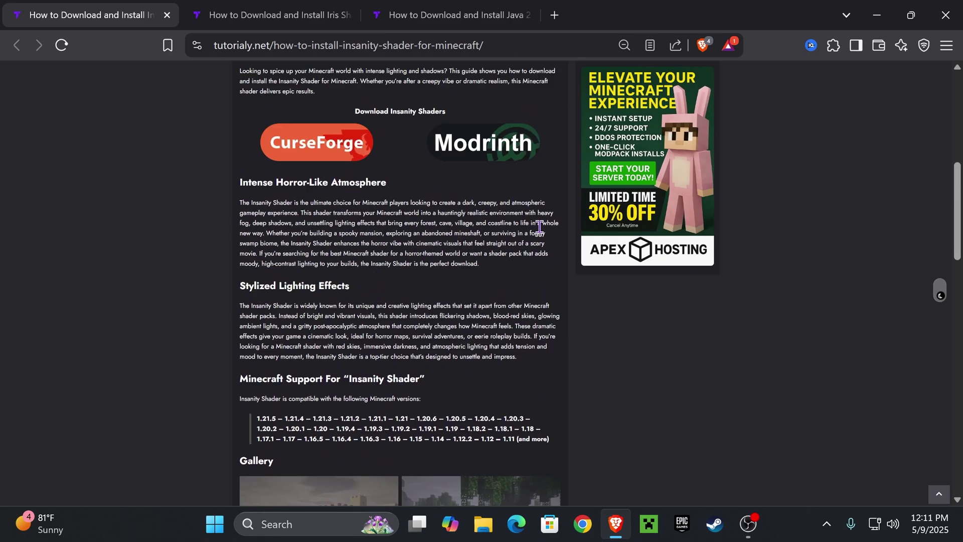
scroll(536, 231, up, 8)
triple_click(286, 164)
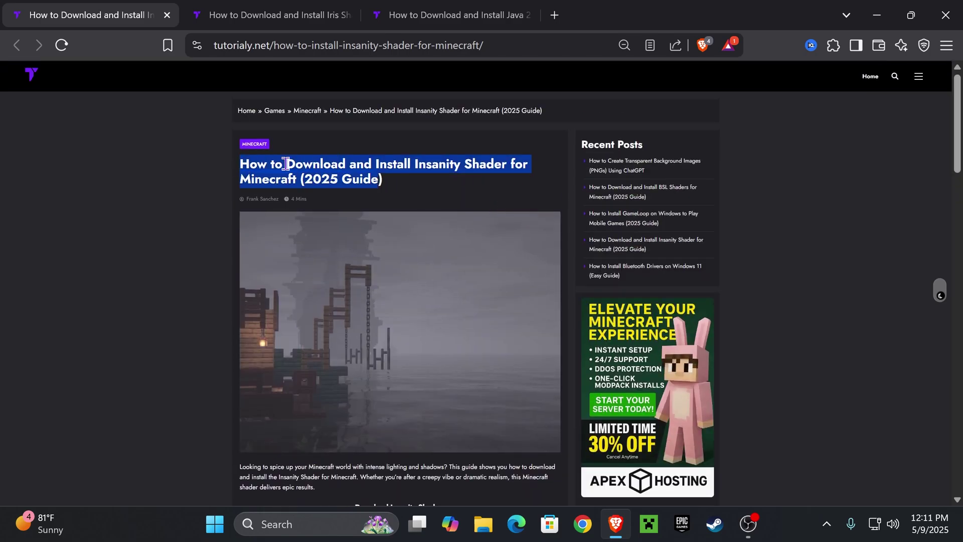
click(418, 163)
- Open the Modrinth download page for Insanity Shader from the guide and switch to it
scroll(448, 146, down, 4)
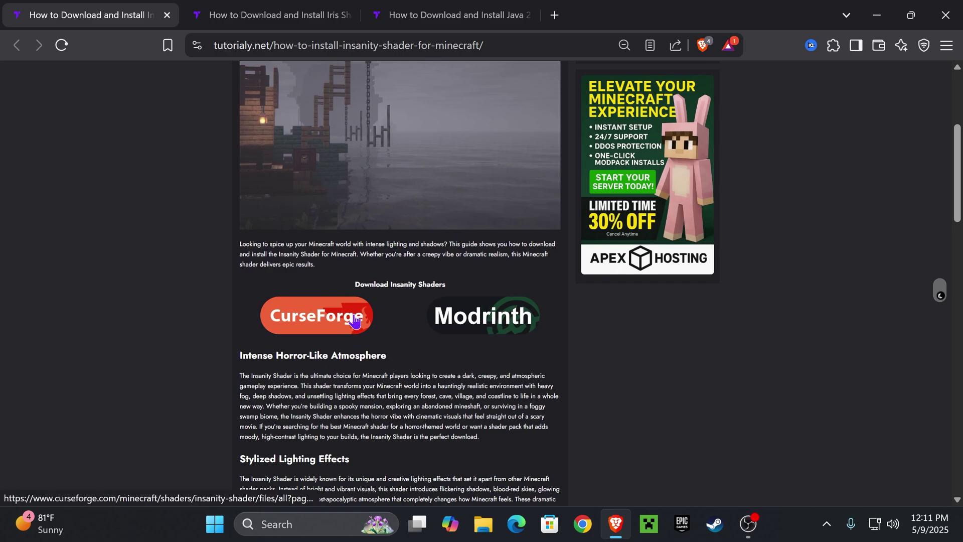
middle_click(473, 327)
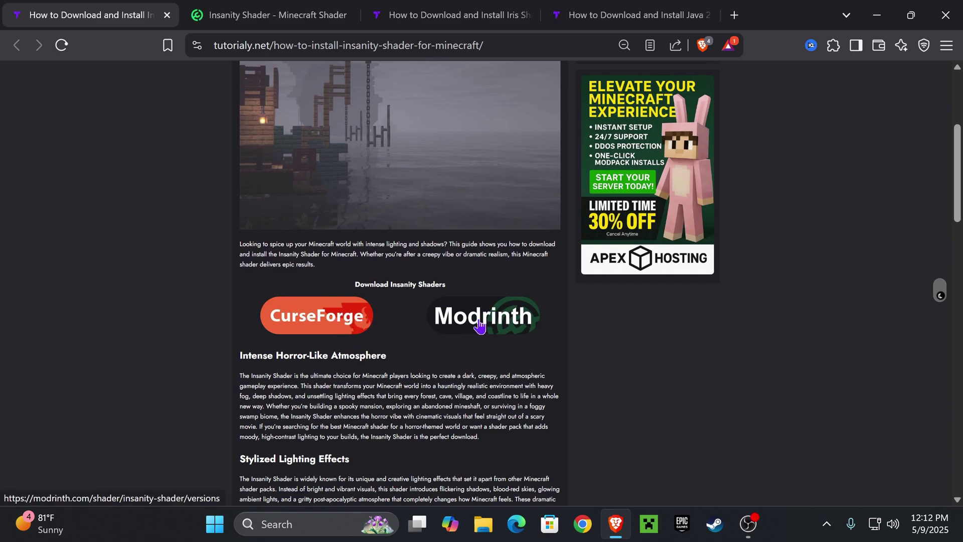
click(292, 12)
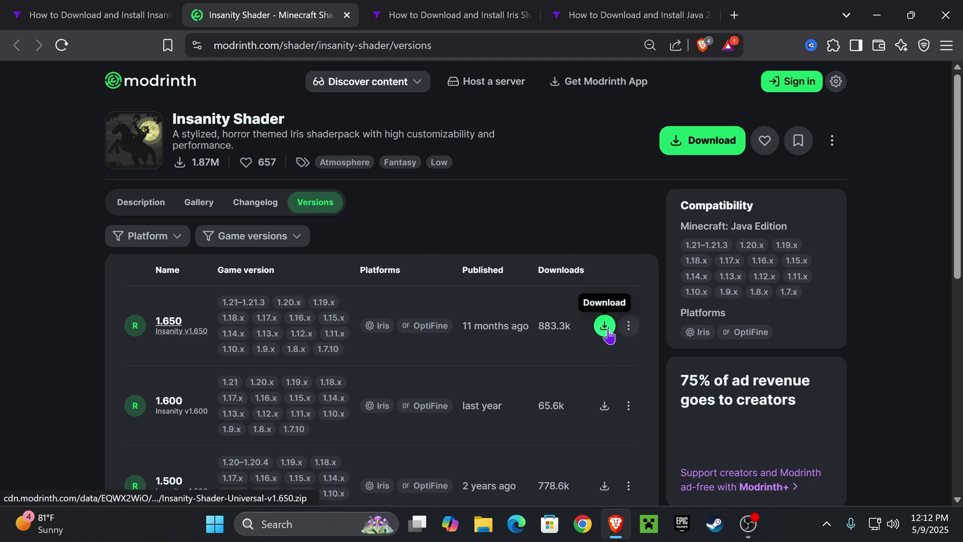
- Filter the shader releases by game version 1.21.3 and save Insanity-Shader-Universal-v1.650.zip to the Downloads folder
click(274, 246)
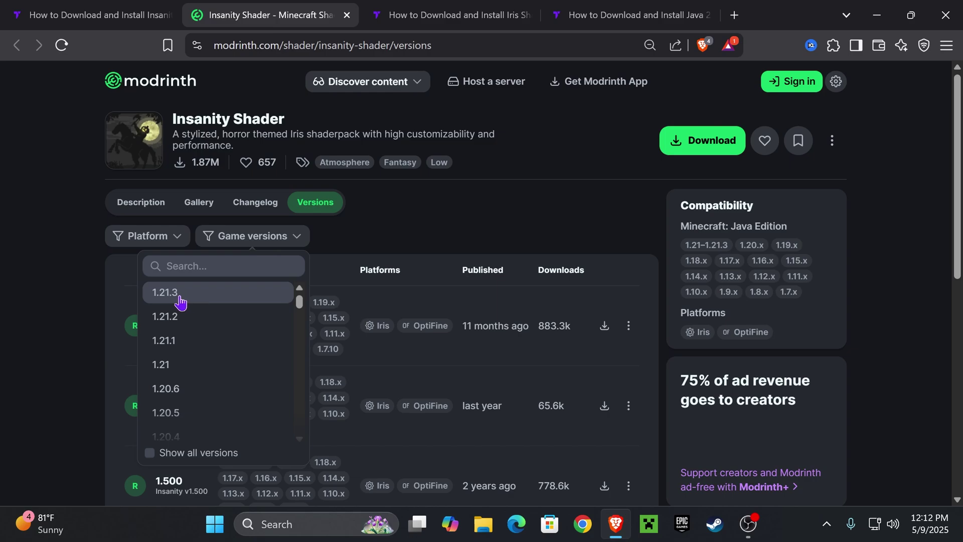
click(279, 300)
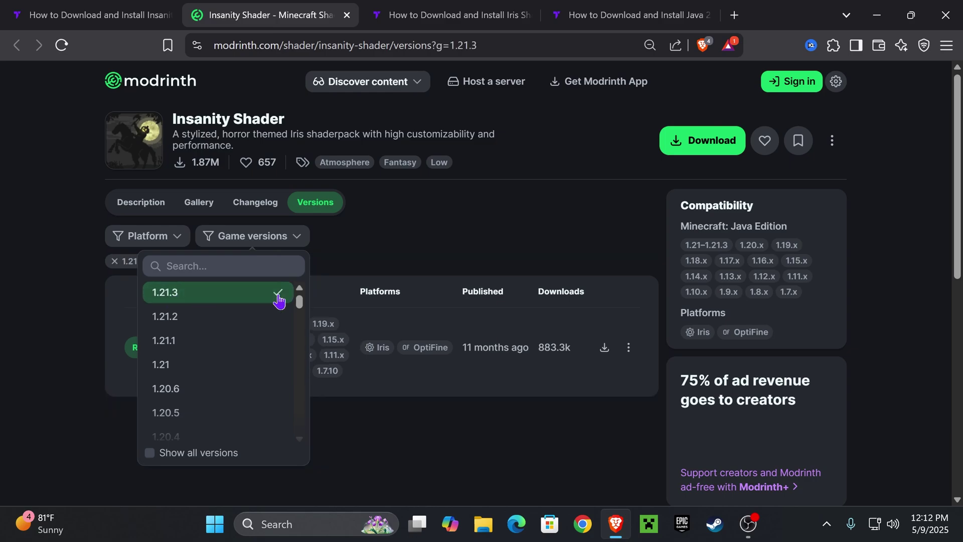
click(471, 265)
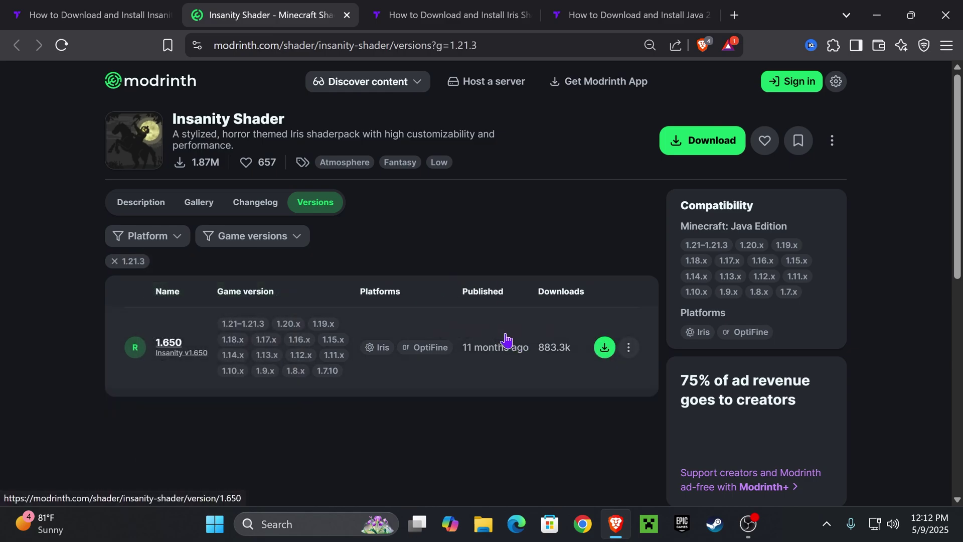
click(605, 348)
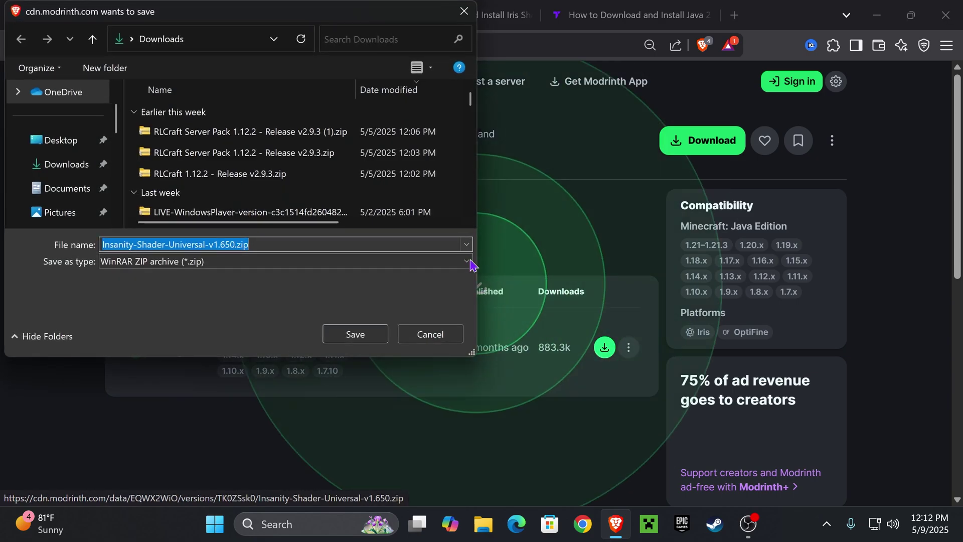
click(355, 334)
- Place the downloaded Insanity-Shader-Universal-v1.650.zip on the desktop
drag(783, 15, 641, 351)
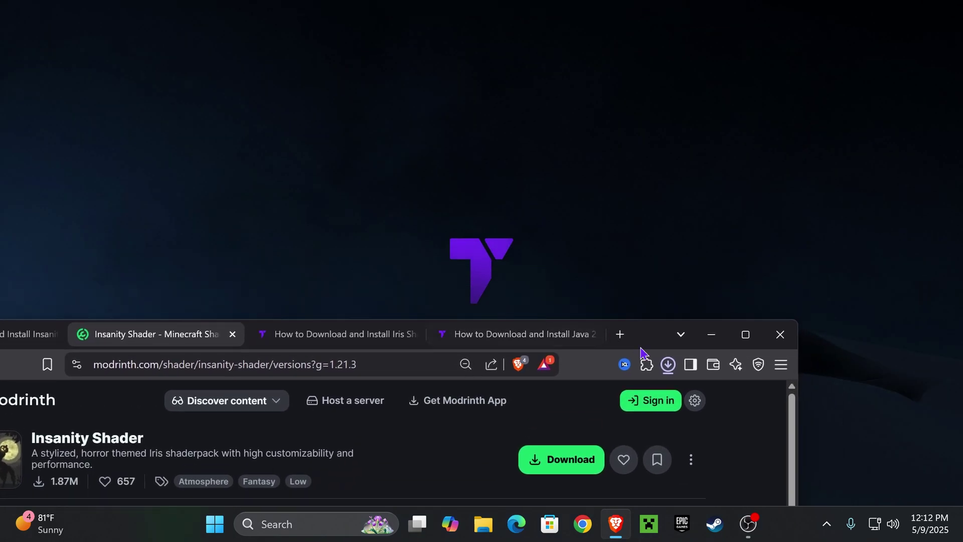
click(667, 366)
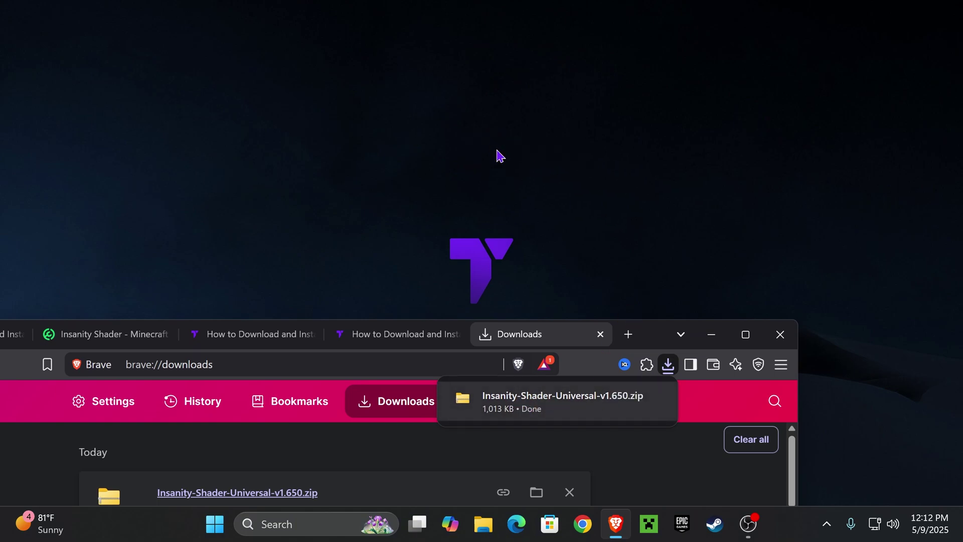
drag(497, 155, 499, 189)
mouse_move(570, 408)
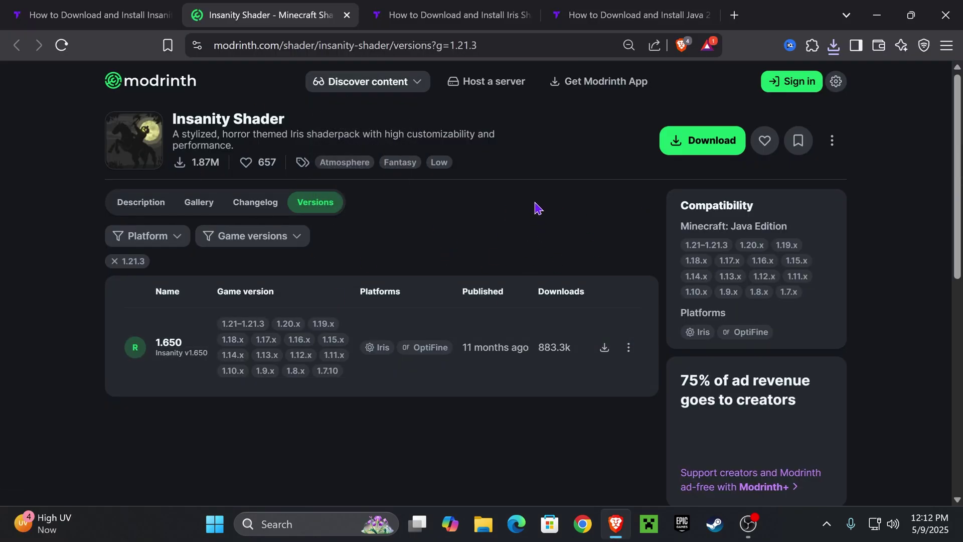
scroll(558, 210, down, 2)
scroll(555, 252, up, 2)
scroll(414, 219, down, 3)
scroll(492, 210, up, 3)
scroll(559, 210, down, 4)
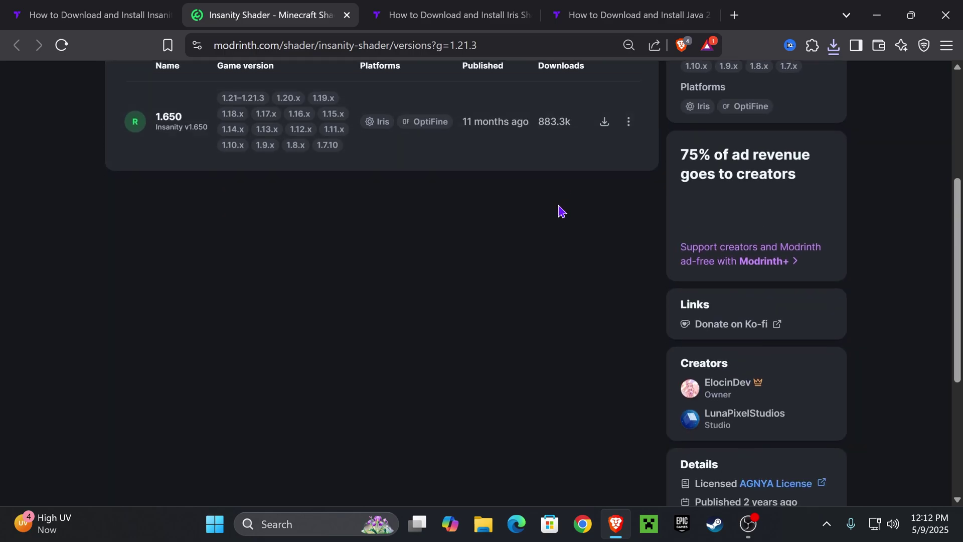
scroll(554, 207, up, 3)
- Look through the Iris Shaders installation guide and its download and install steps
click(444, 15)
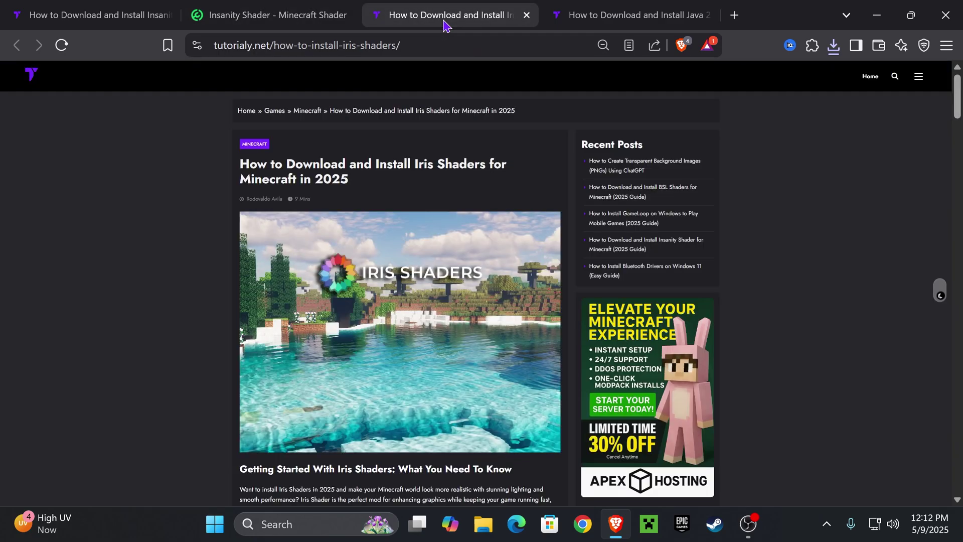
drag(396, 168, 240, 166)
click(393, 178)
scroll(451, 181, down, 10)
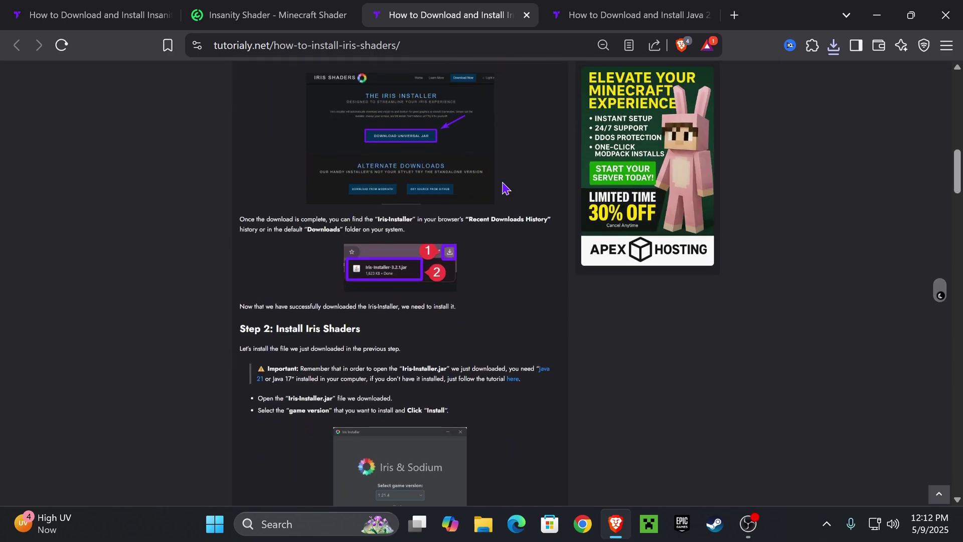
scroll(527, 195, down, 15)
scroll(552, 201, up, 10)
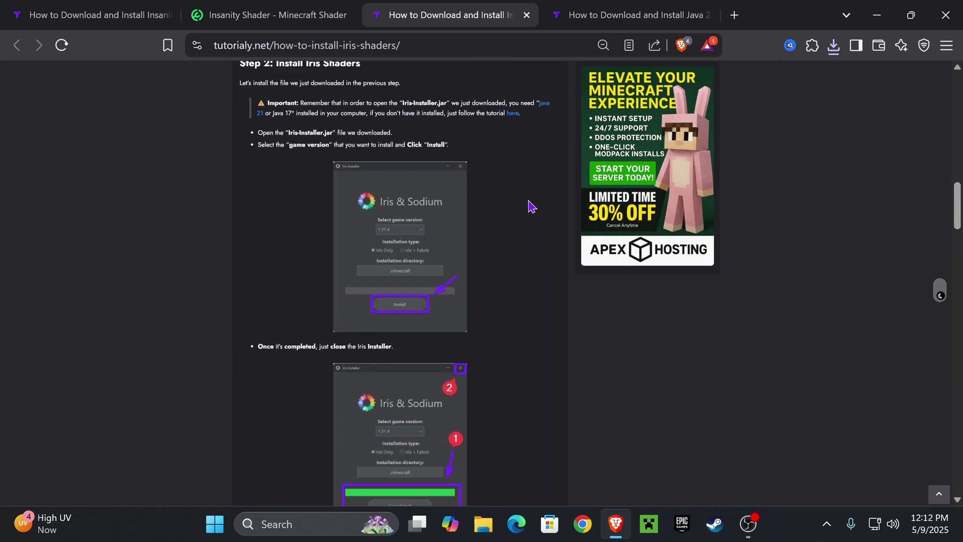
scroll(529, 203, up, 12)
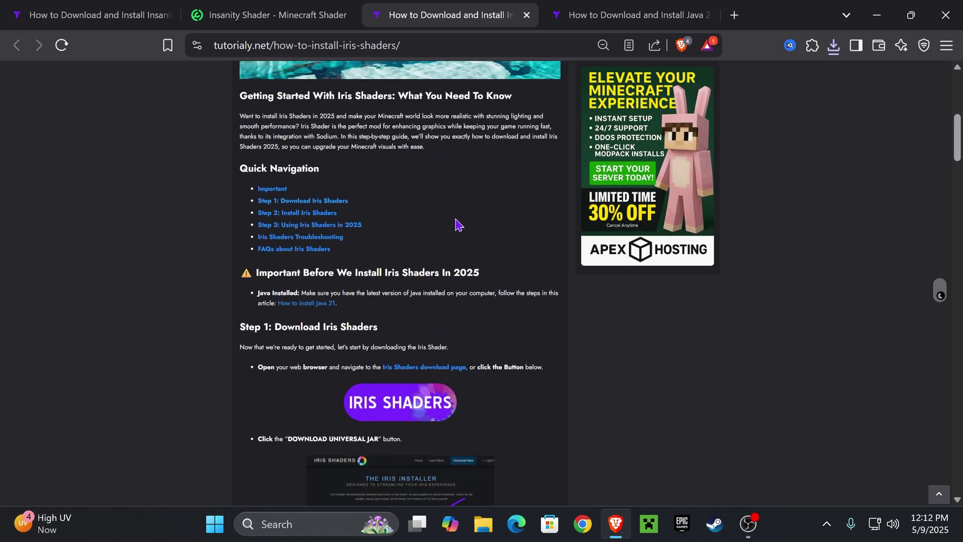
- Download the universal Iris installer jar from the official page linked in the guide, saving it to the Downloads folder
click(326, 201)
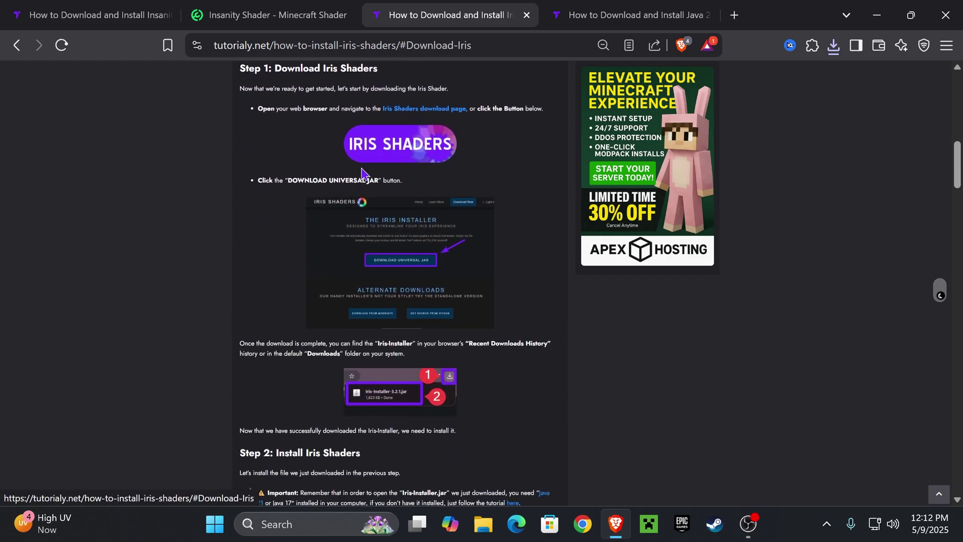
click(425, 153)
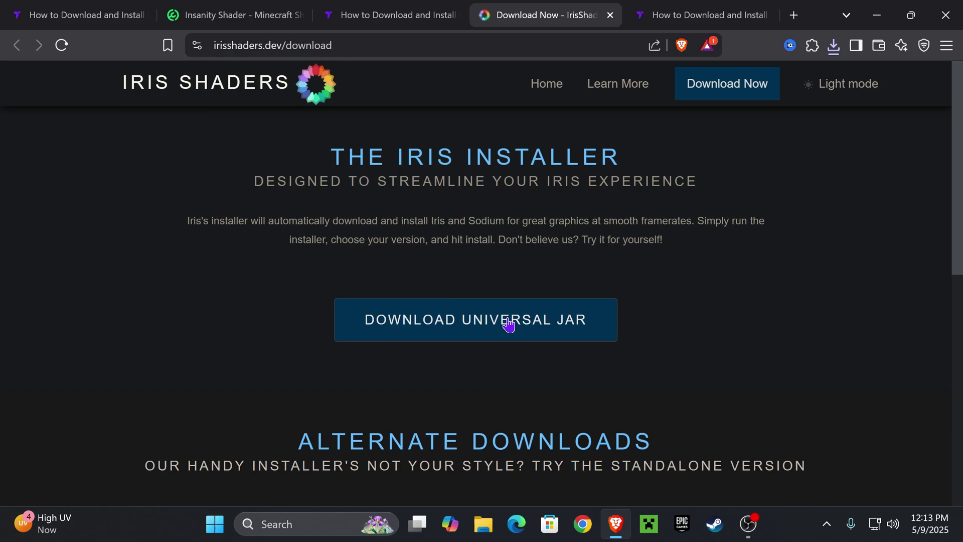
click(523, 323)
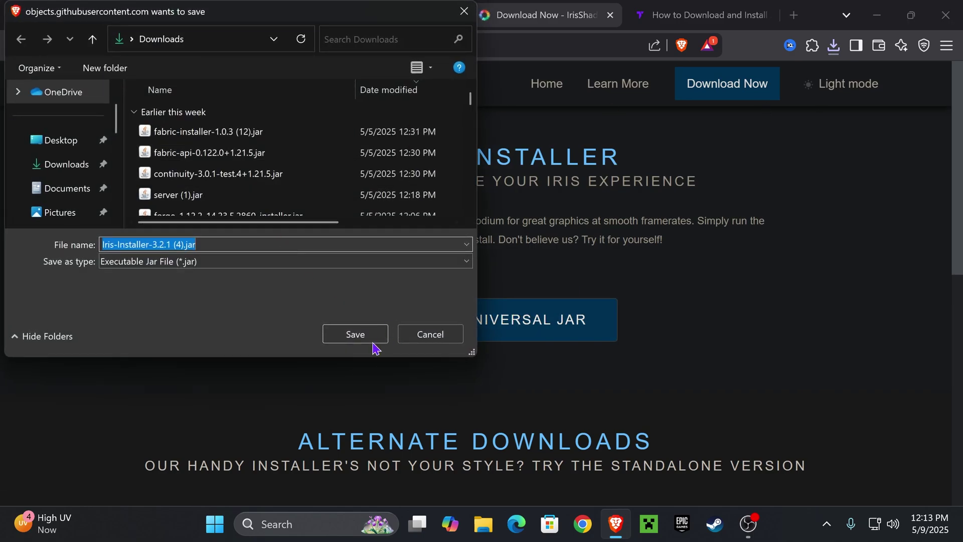
click(372, 340)
- Place the downloaded Iris installer jar on the desktop beside the shader zip and show the desktop
drag(812, 15, 679, 395)
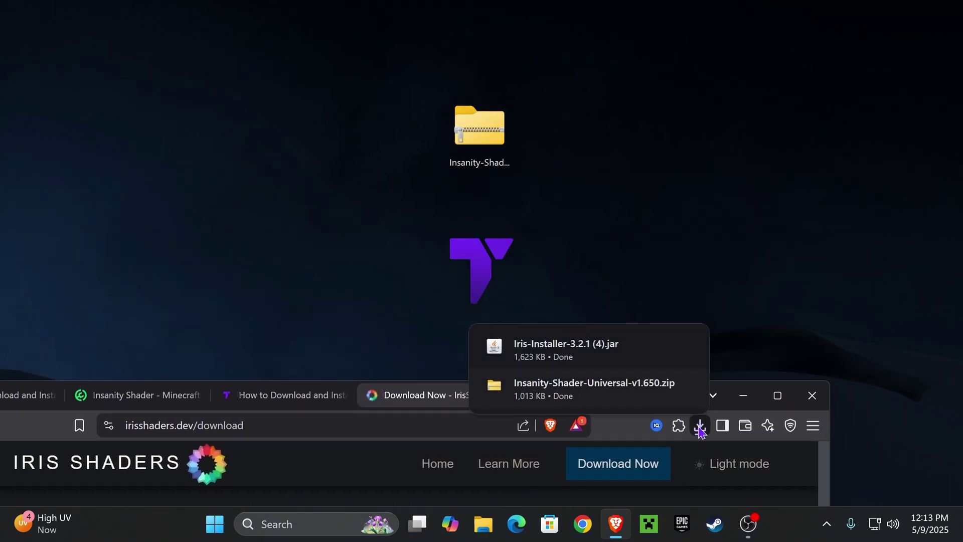
drag(577, 95, 574, 131)
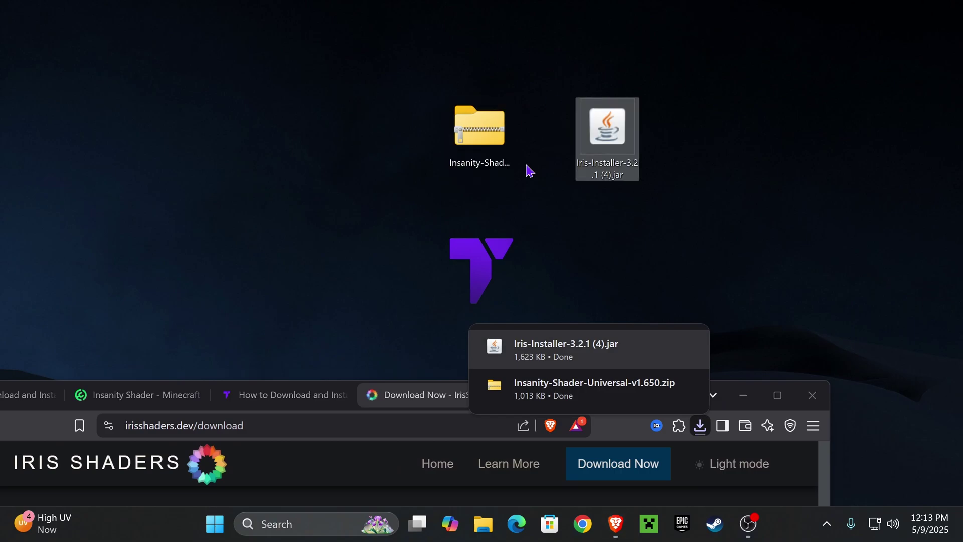
key(super+d)
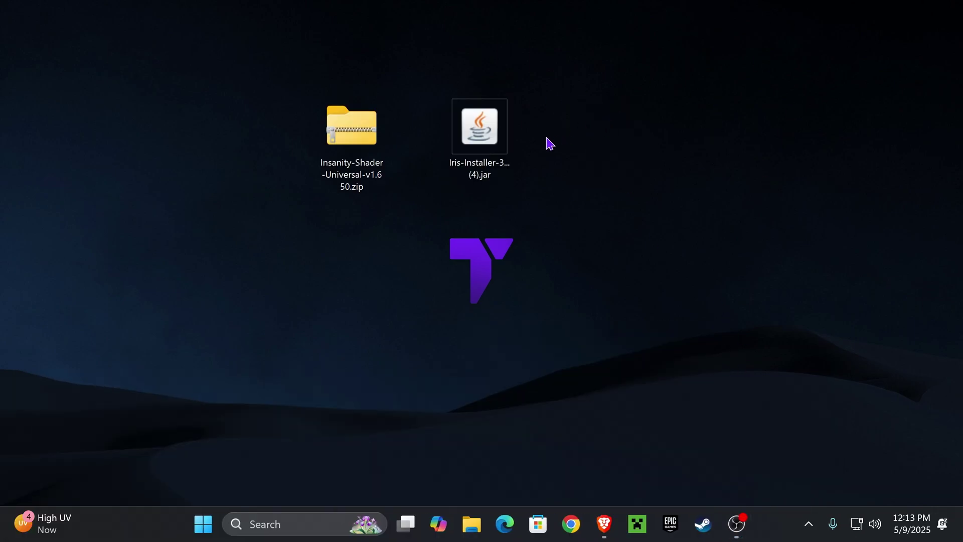
drag(393, 85, 307, 189)
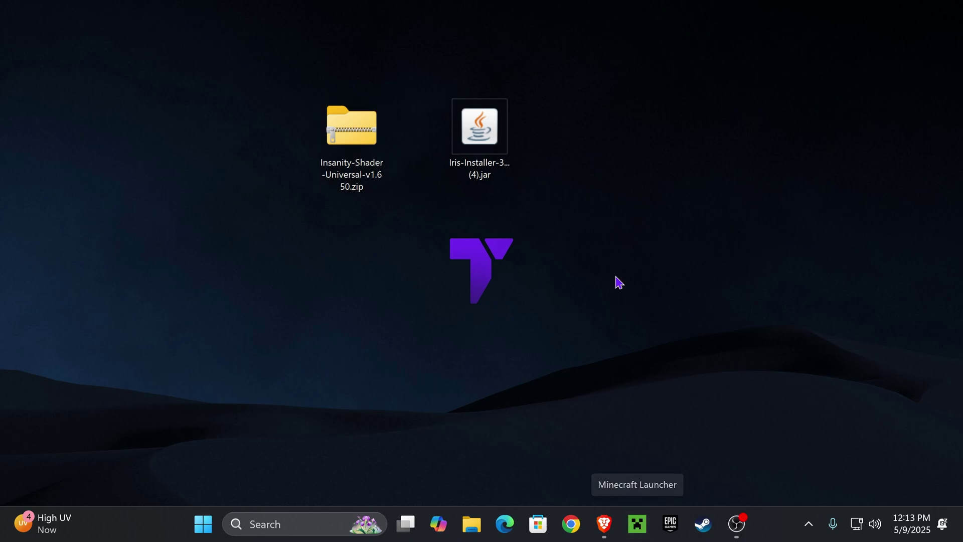
- Run the Iris installer jar with Java(TM) Platform SE binary just once
click(479, 125)
double_click(479, 128)
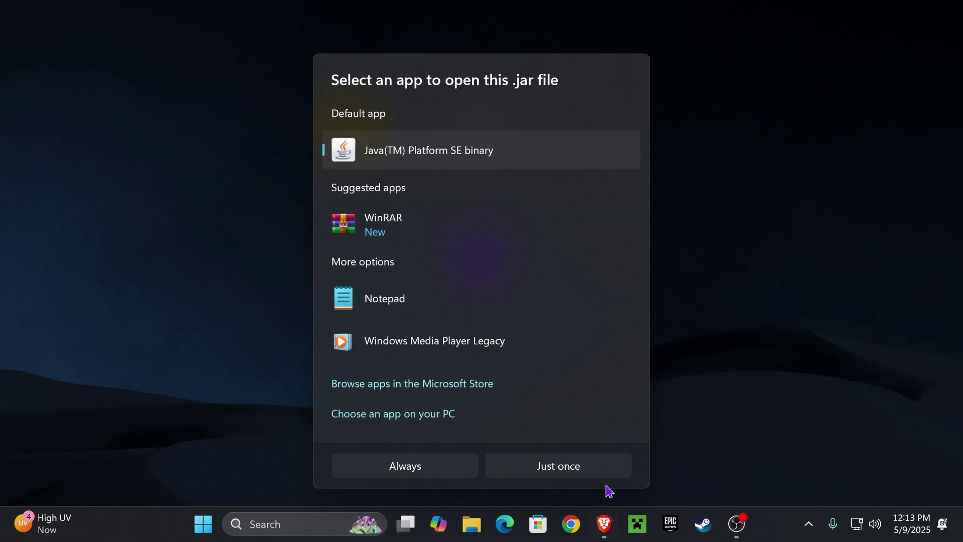
click(600, 471)
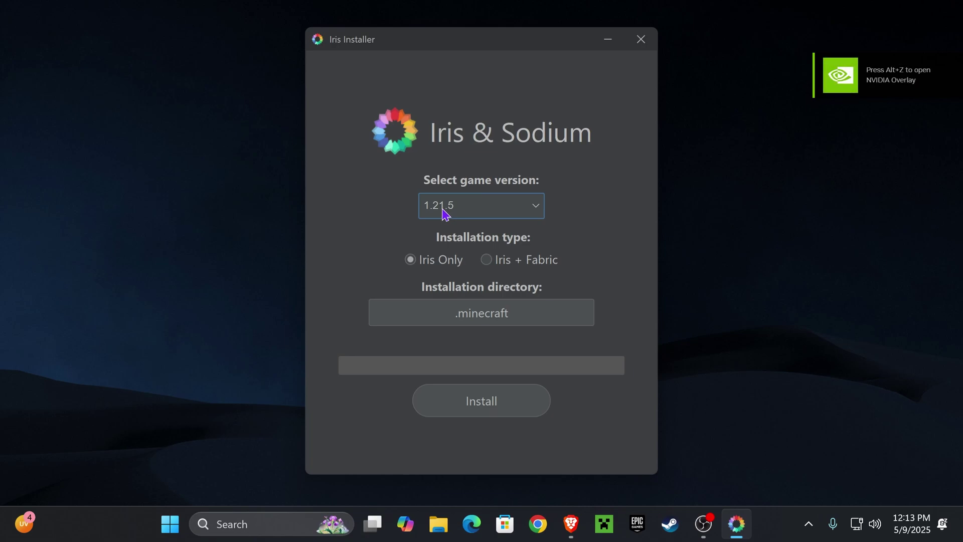
- Install Iris for game version 1.21.5 with the Iris Only type in the .minecraft directory
click(462, 210)
click(490, 206)
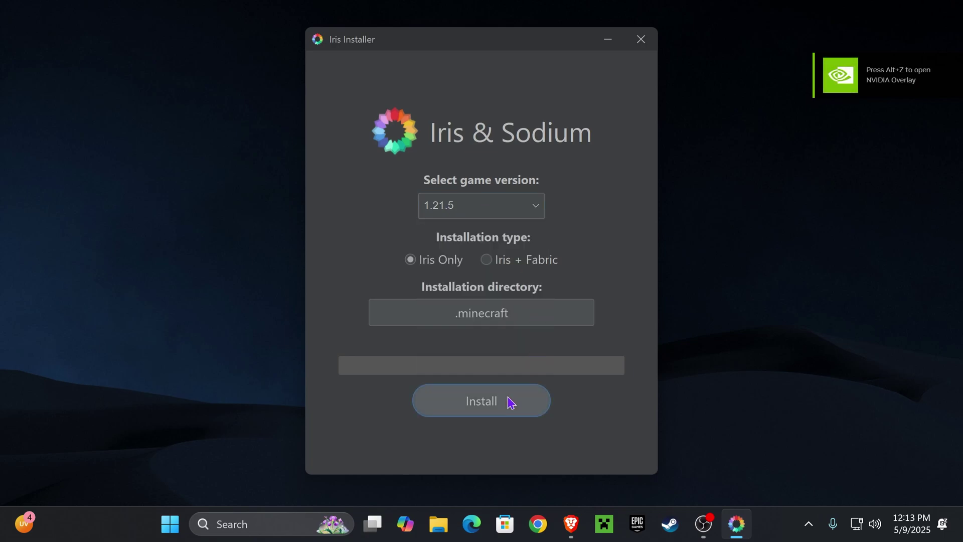
click(510, 402)
- Return to the browser and review the Java 21 (JDK 21) guide's download and installation steps
click(570, 524)
click(778, 394)
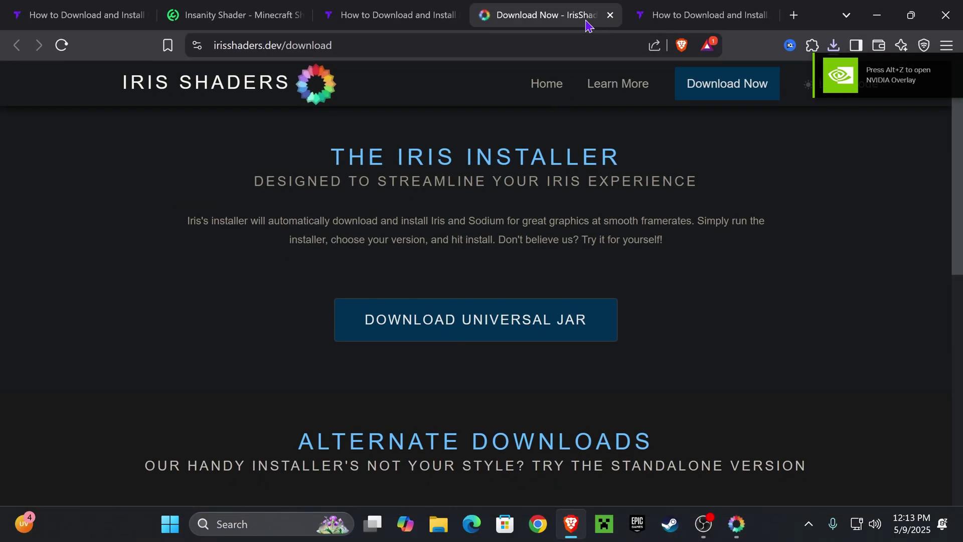
key(ctrl+Tab)
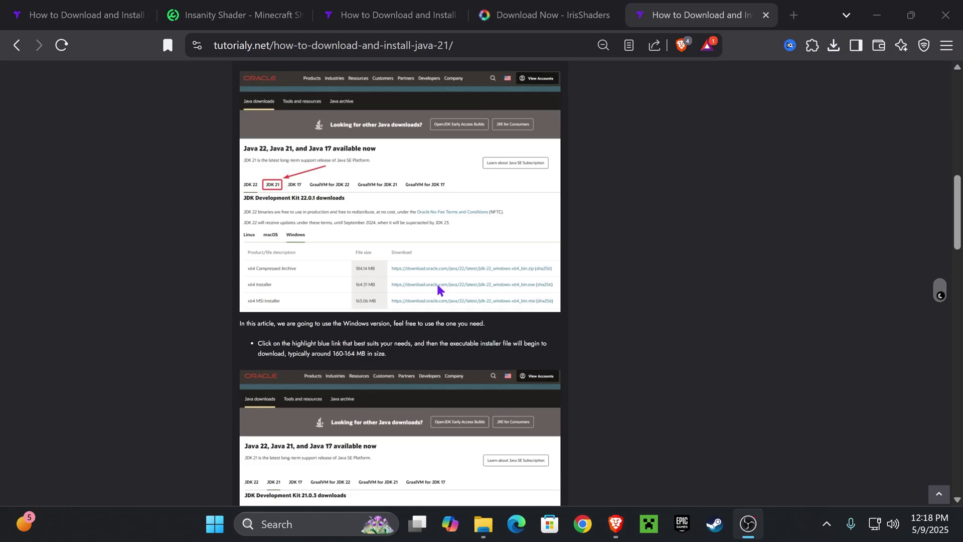
scroll(614, 276, up, 10)
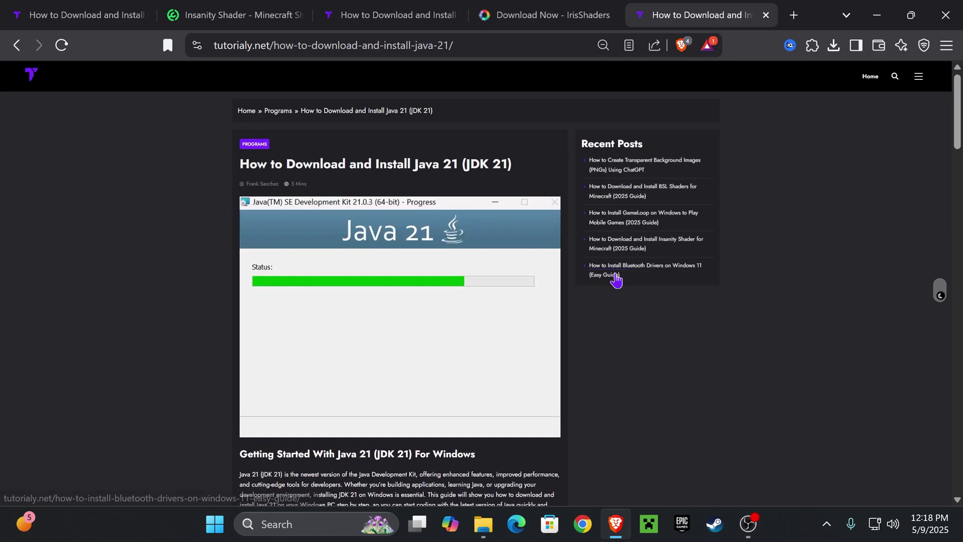
scroll(612, 291, down, 6)
scroll(621, 293, down, 10)
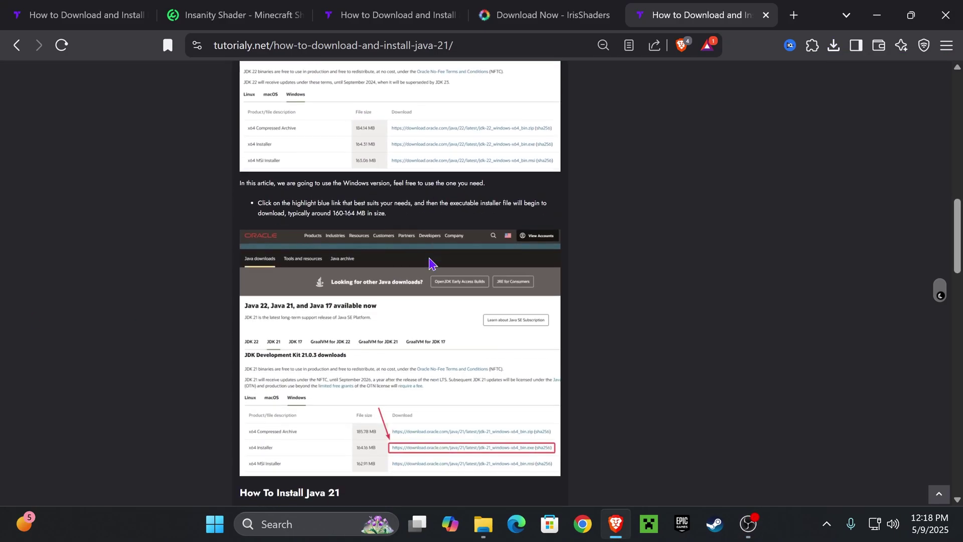
scroll(491, 279, down, 4)
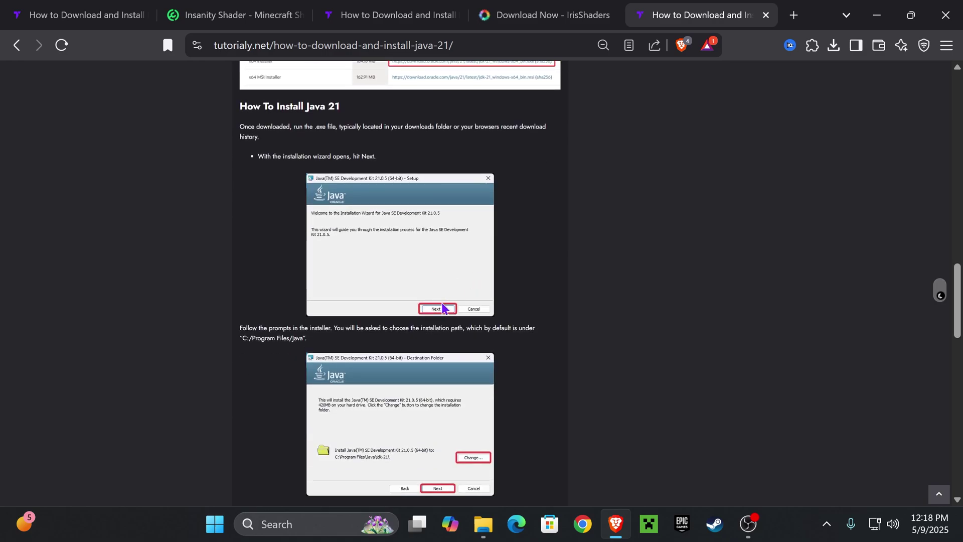
scroll(443, 307, down, 5)
scroll(434, 256, down, 2)
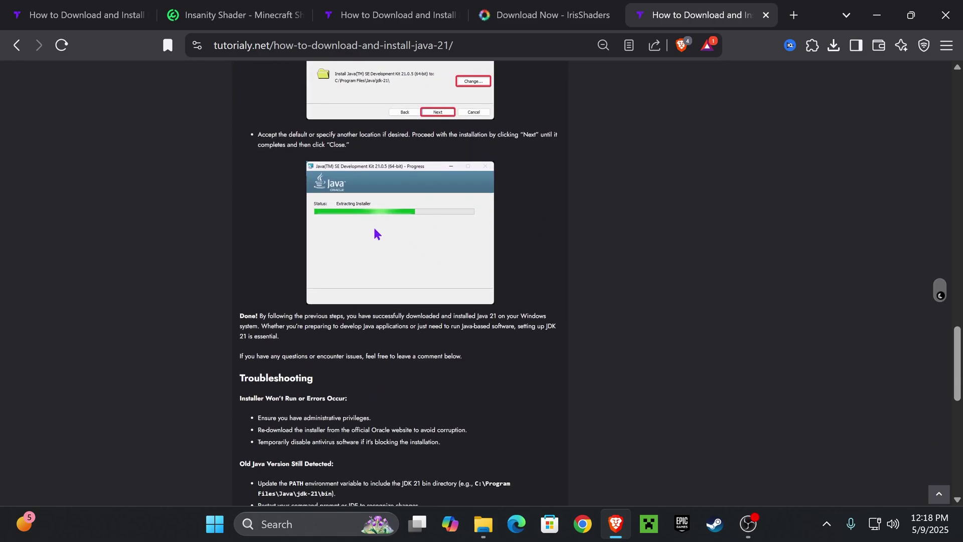
- Recheck the Java 21 guide, from choosing JDK 21 for Windows through the installer stages to the troubleshooting notes
scroll(609, 307, up, 18)
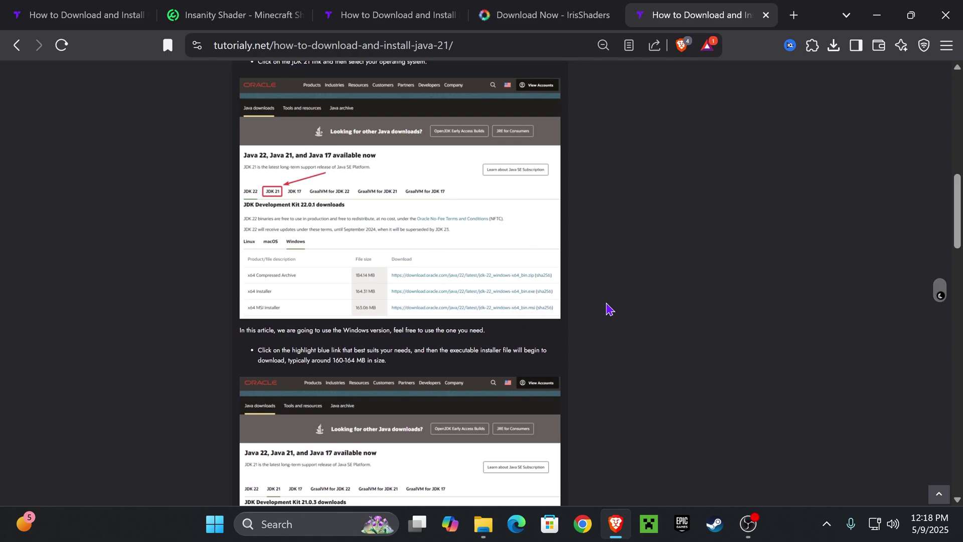
scroll(607, 307, up, 10)
scroll(301, 286, down, 10)
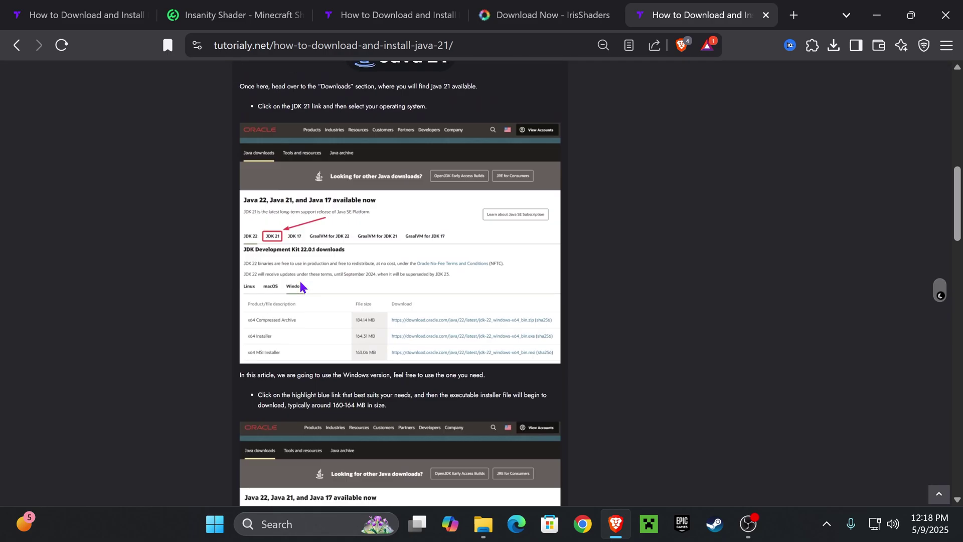
scroll(300, 286, down, 18)
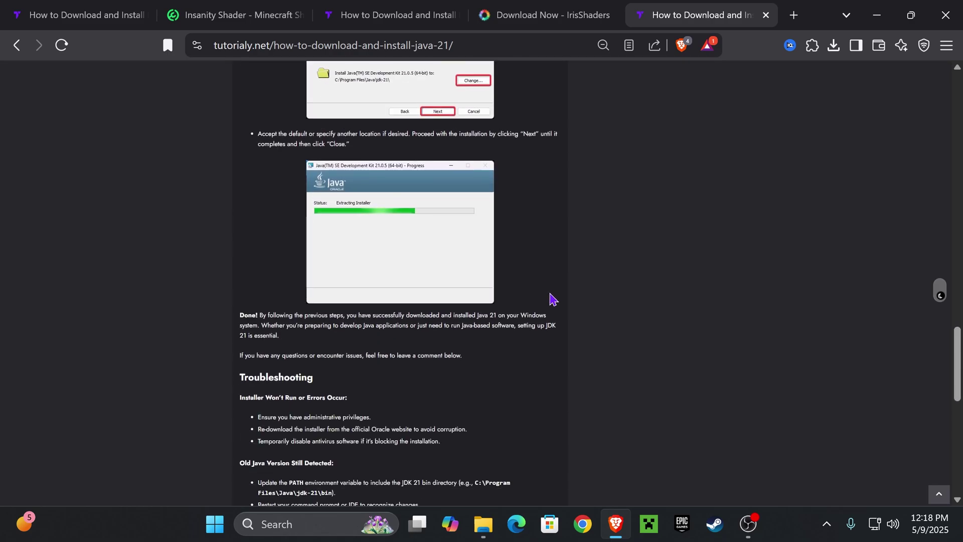
scroll(369, 284, down, 2)
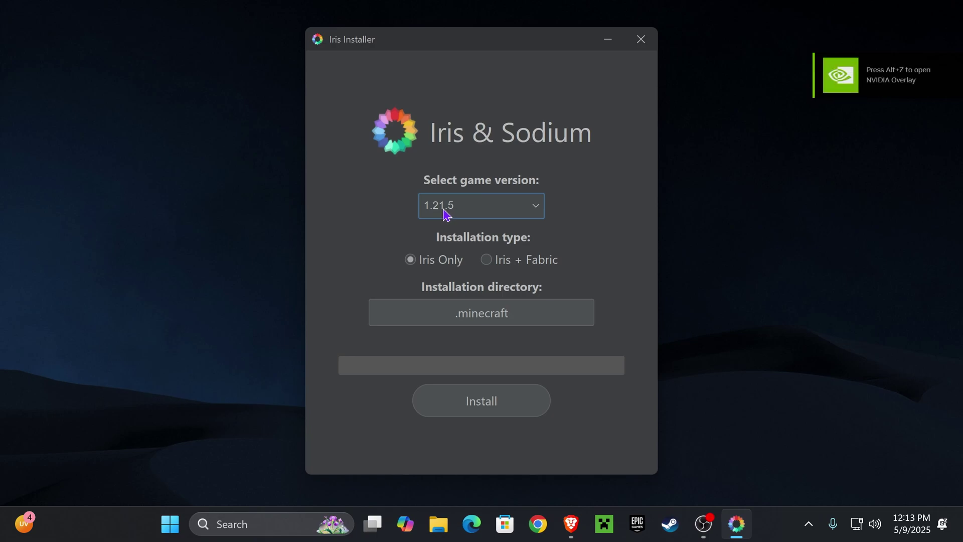
- Install Iris Only for game version 1.21.5 into .minecraft, and remove the used installer jar from the desktop
click(473, 208)
click(499, 216)
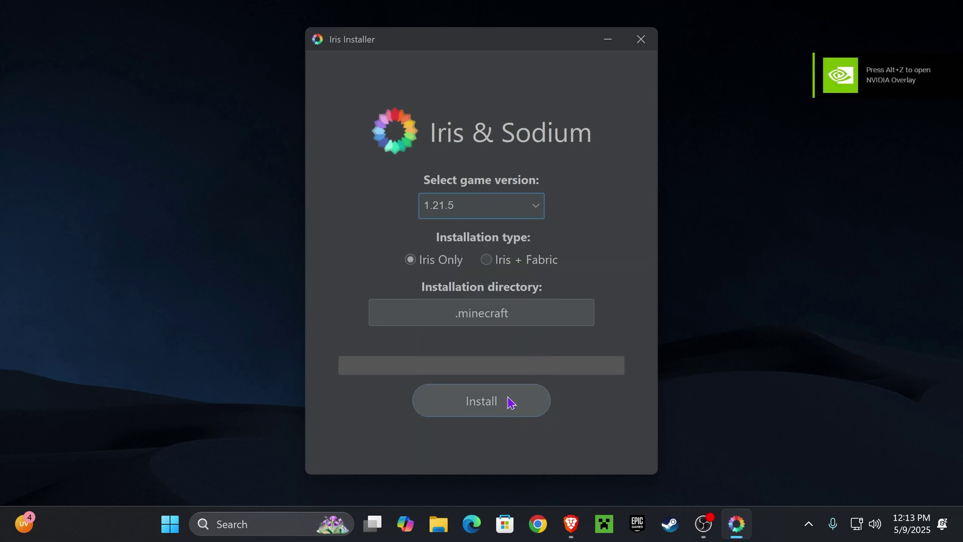
click(482, 400)
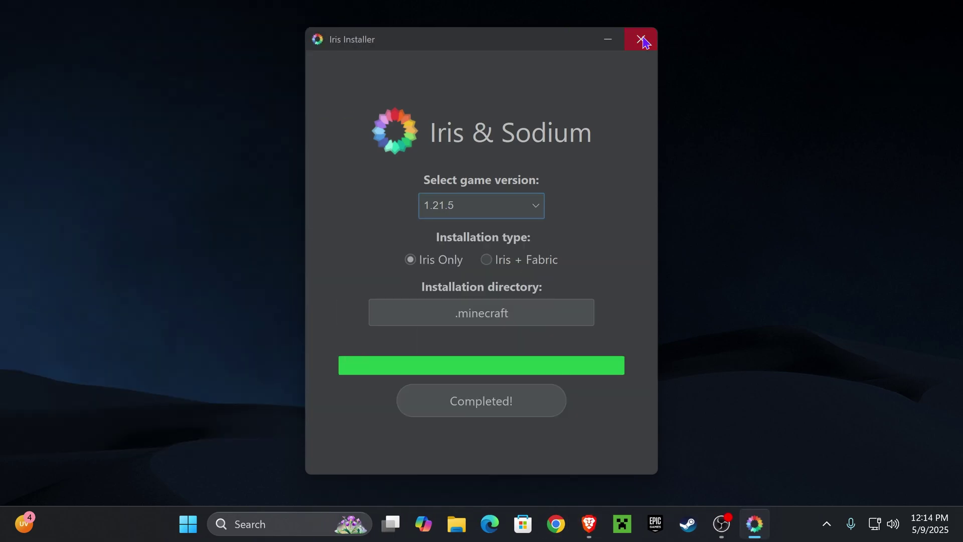
click(641, 39)
key(Delete)
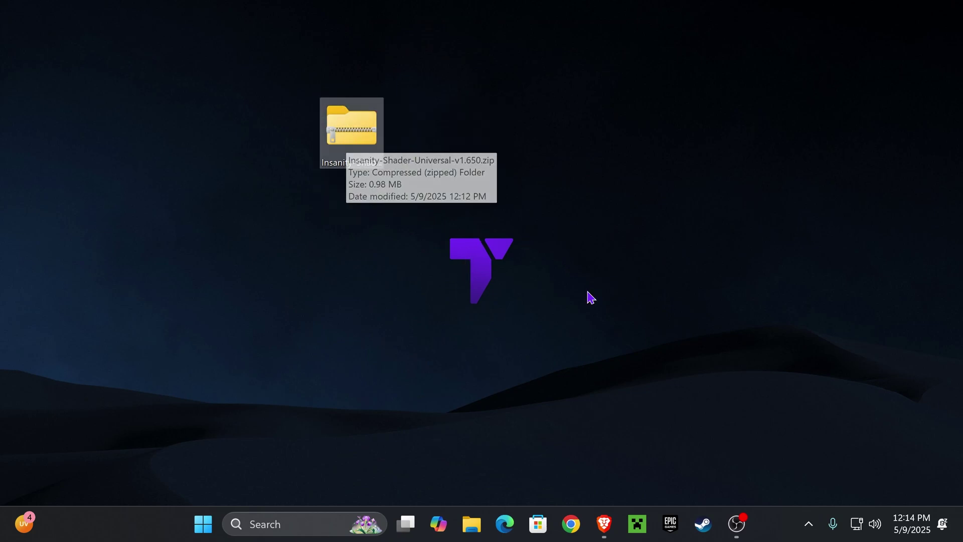
- Open Minecraft Launcher and make sure modded versions are included in the Java Edition installations
click(647, 527)
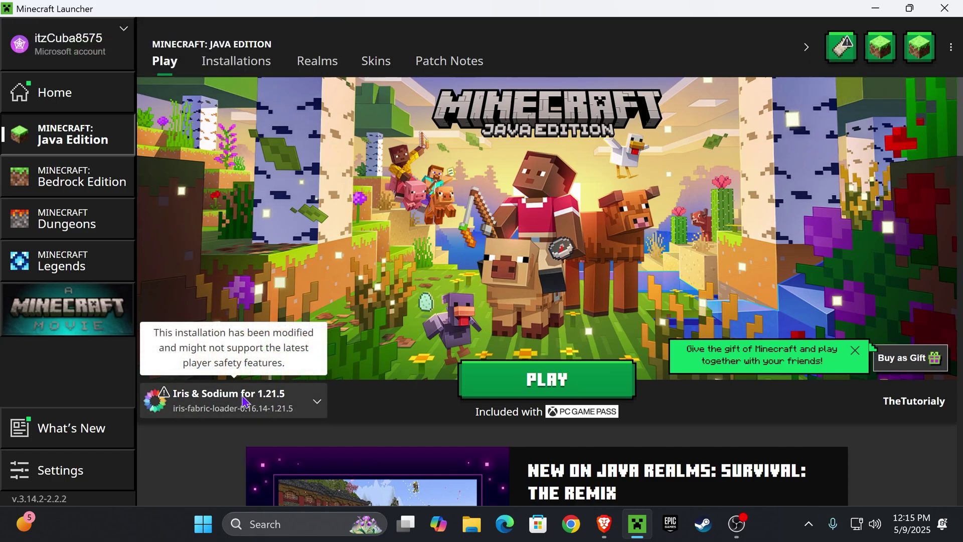
click(248, 64)
click(793, 113)
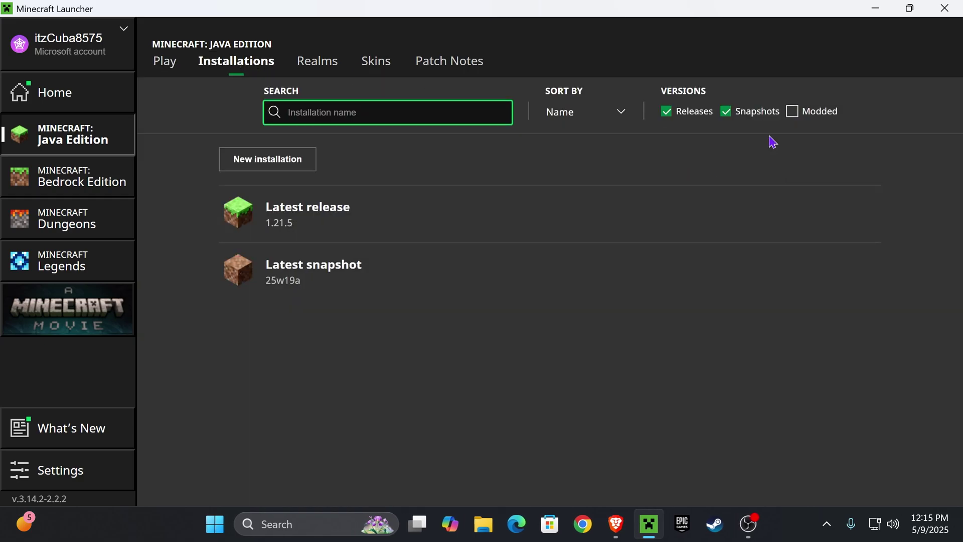
click(792, 112)
click(164, 60)
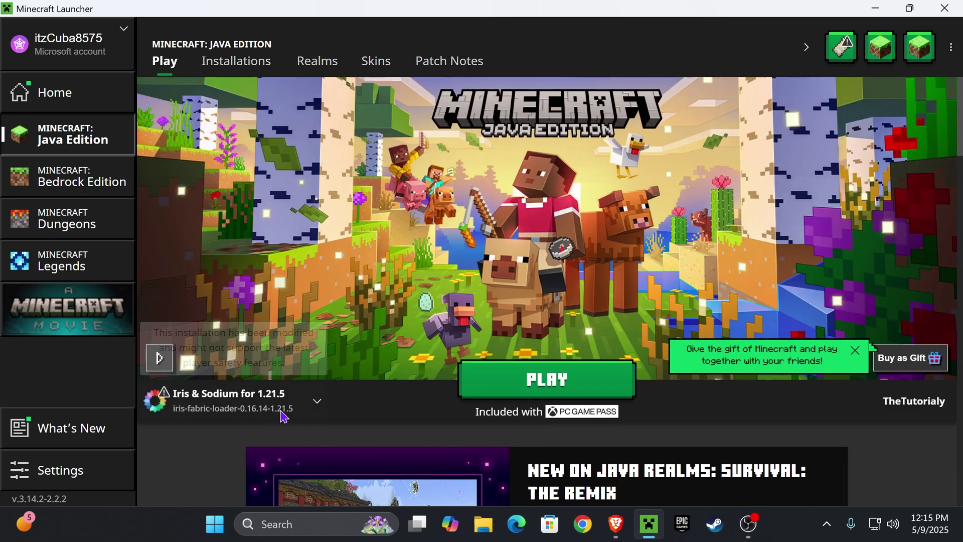
- Launch the Iris & Sodium for 1.21.5 installation and enter the existing singleplayer world with the third hotbar slot selected
click(551, 383)
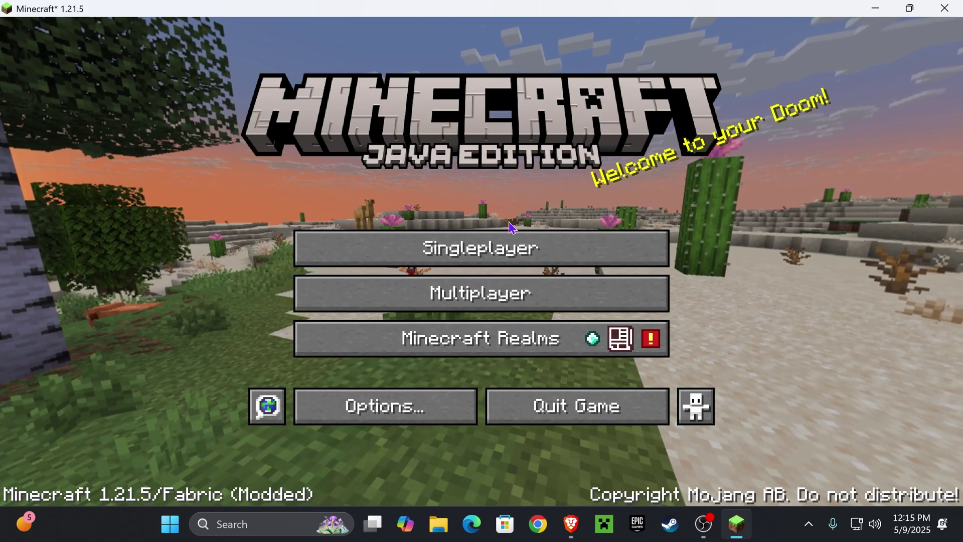
click(490, 245)
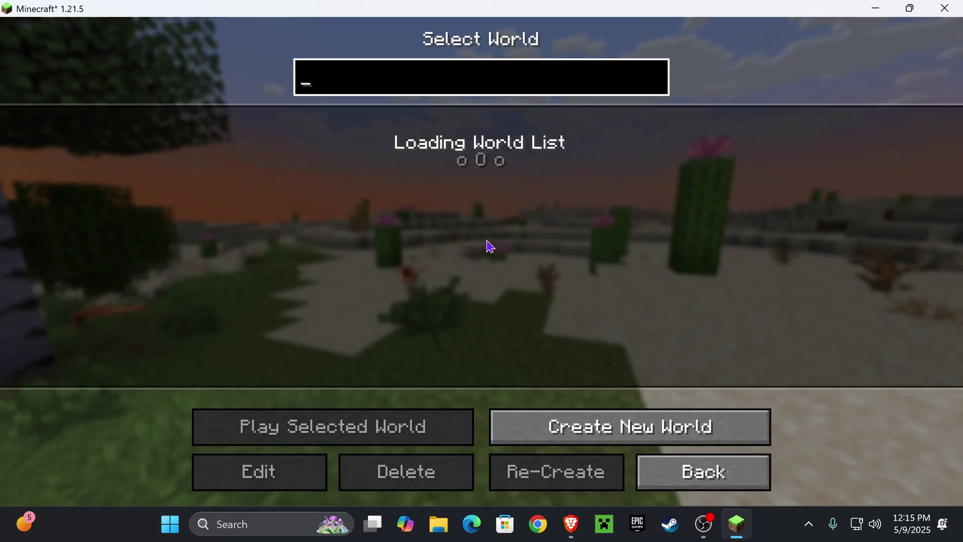
double_click(331, 159)
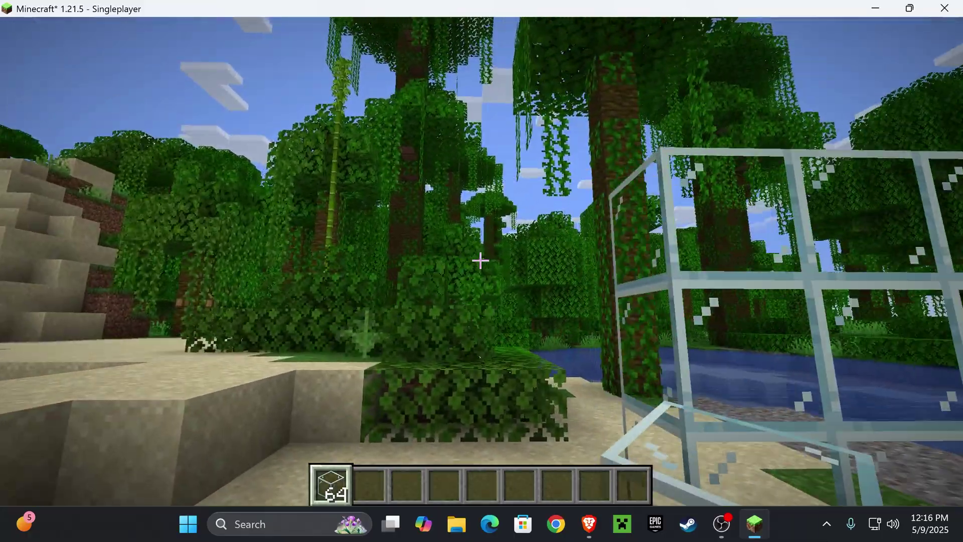
key(3)
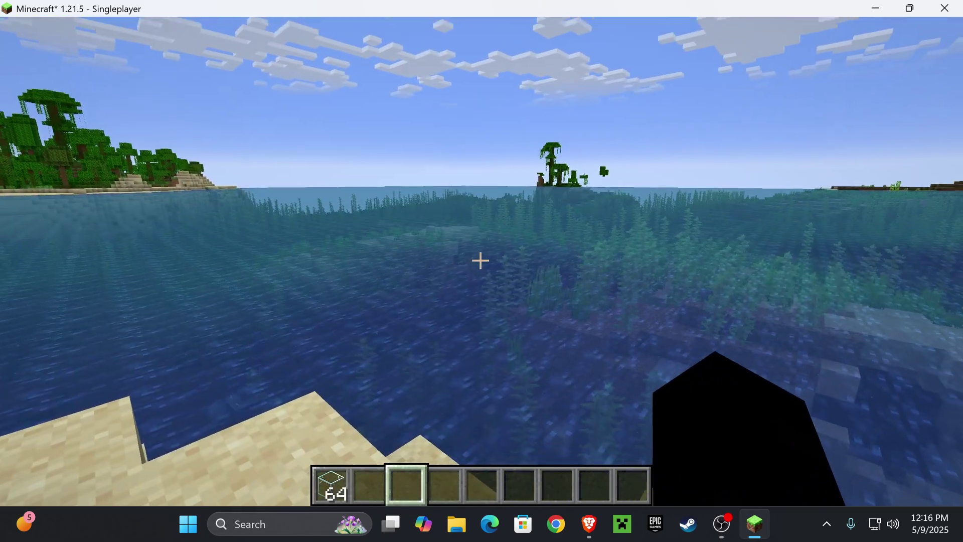
- Pause the game and open the Shader Packs screen from the video settings
key(Escape)
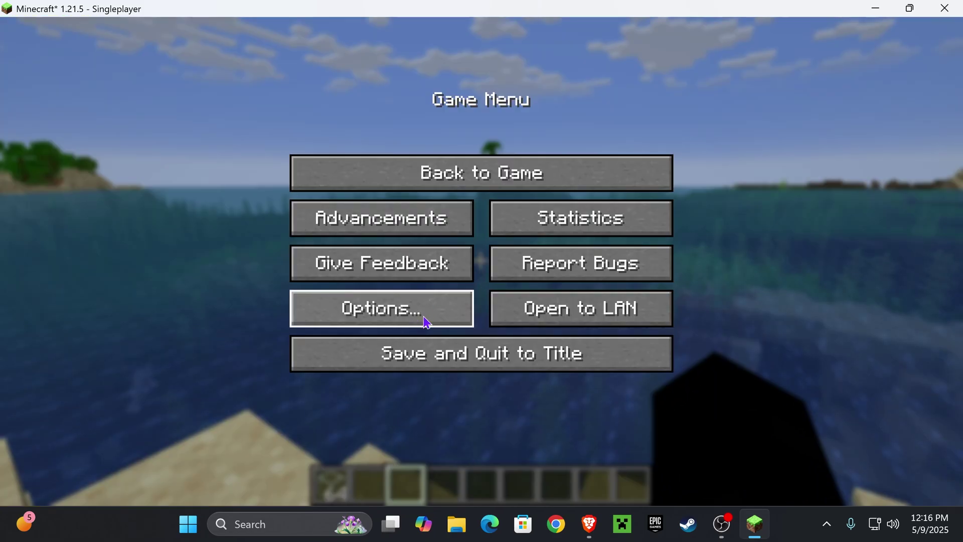
click(426, 321)
click(408, 256)
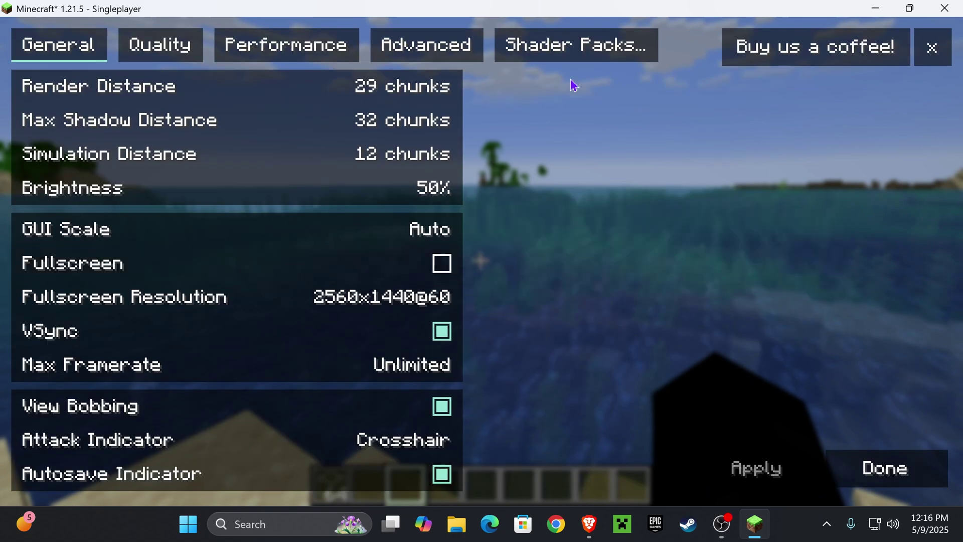
click(596, 53)
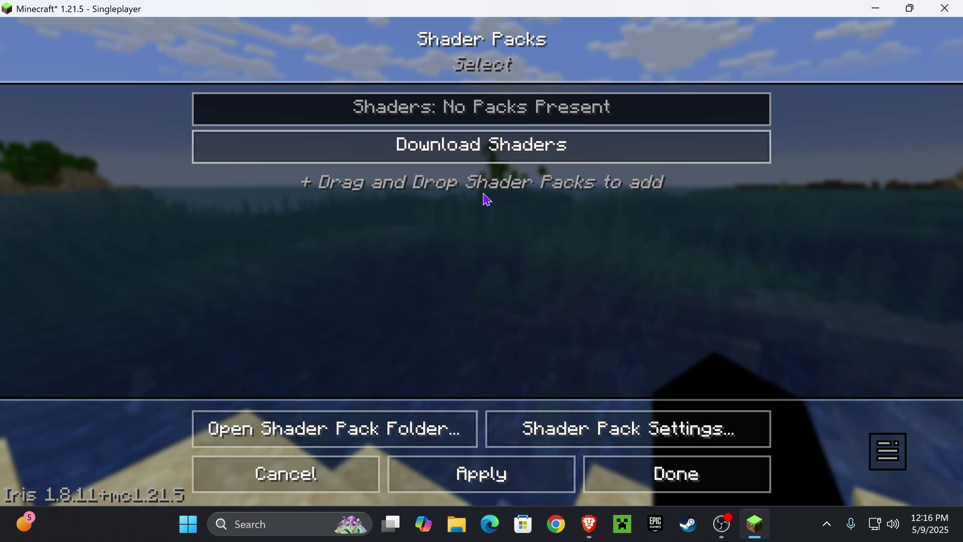
- Shrink the game window beside the desktop zip, add Insanity-Shader-Universal-v1.650.zip to the shader packs, and maximize the window again
drag(580, 7, 669, 142)
drag(793, 337, 903, 485)
drag(723, 137, 708, 65)
drag(351, 120, 699, 200)
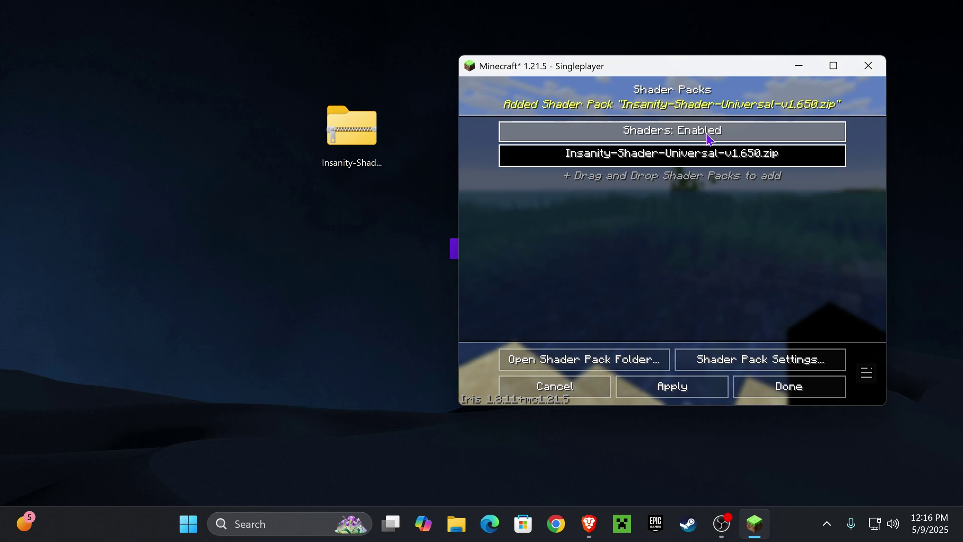
click(833, 66)
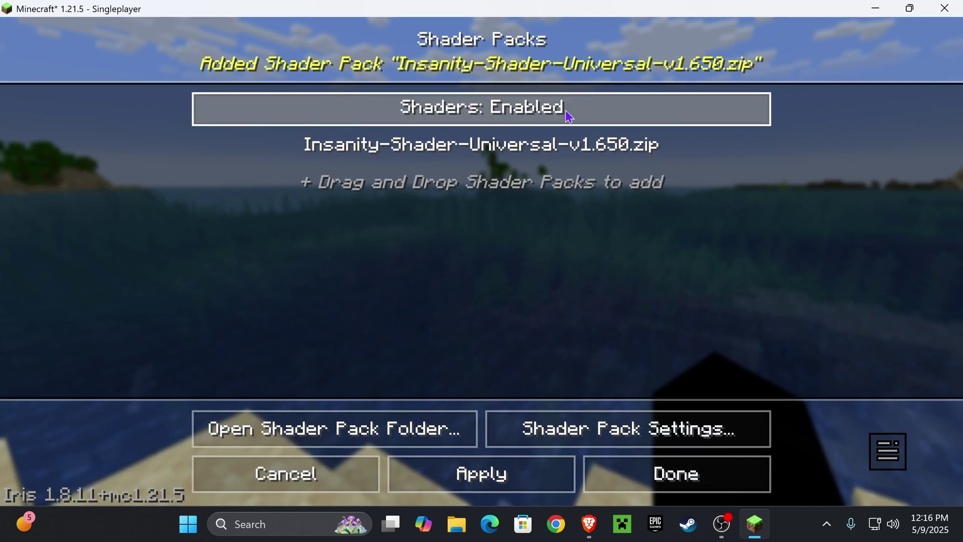
- Apply the Insanity shader pack with shaders enabled and return to the game world
click(509, 498)
click(889, 469)
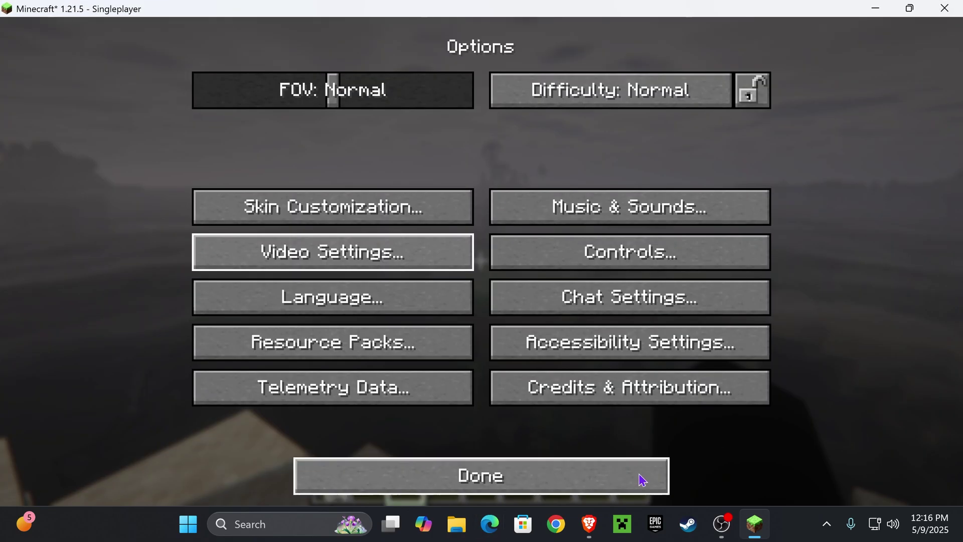
click(638, 475)
click(565, 185)
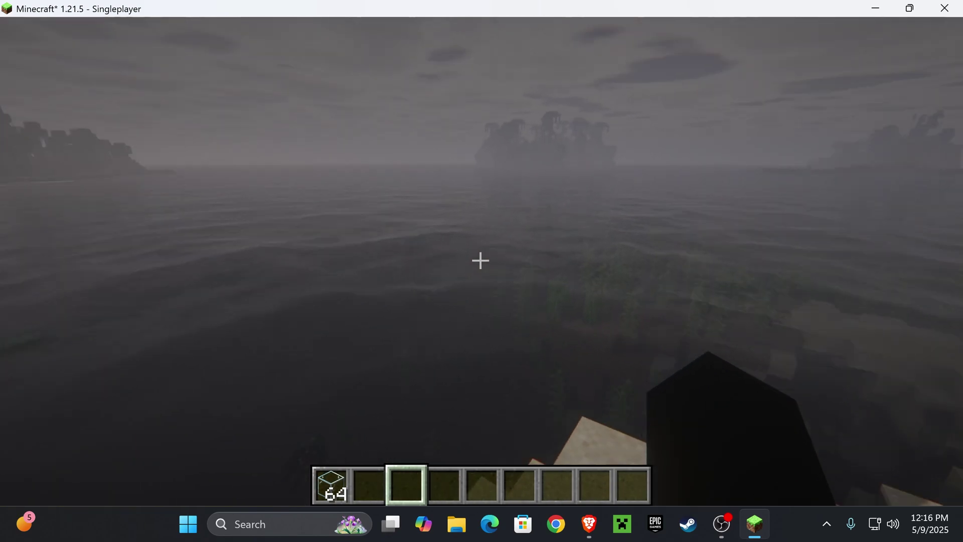
- View the character from the front in third person and toggle shaders off and back on to compare the scenery
key(F5)
key(F5)
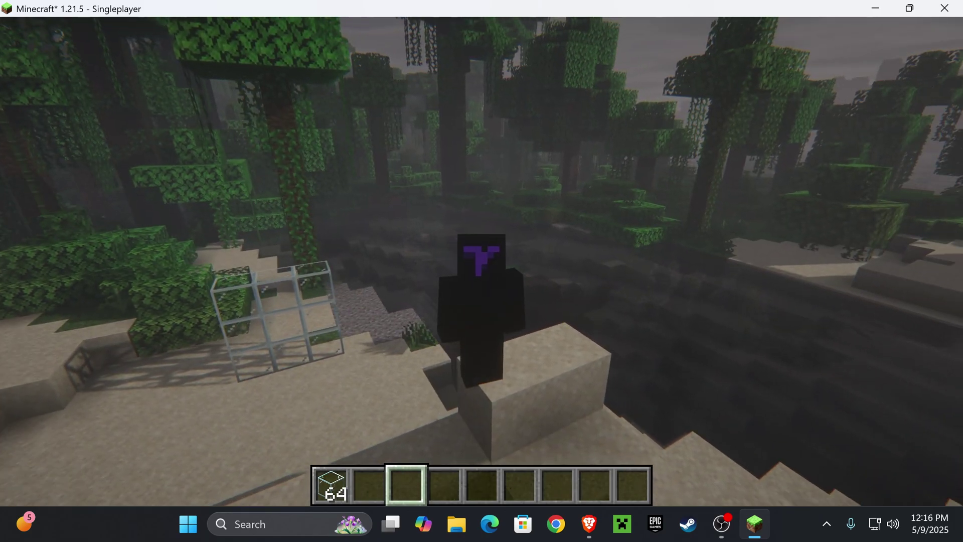
key(k)
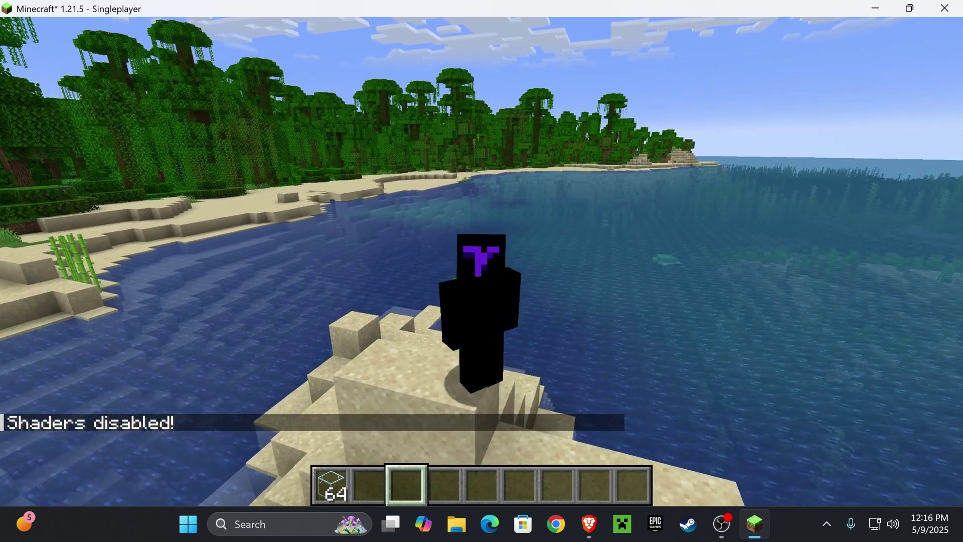
key(k)
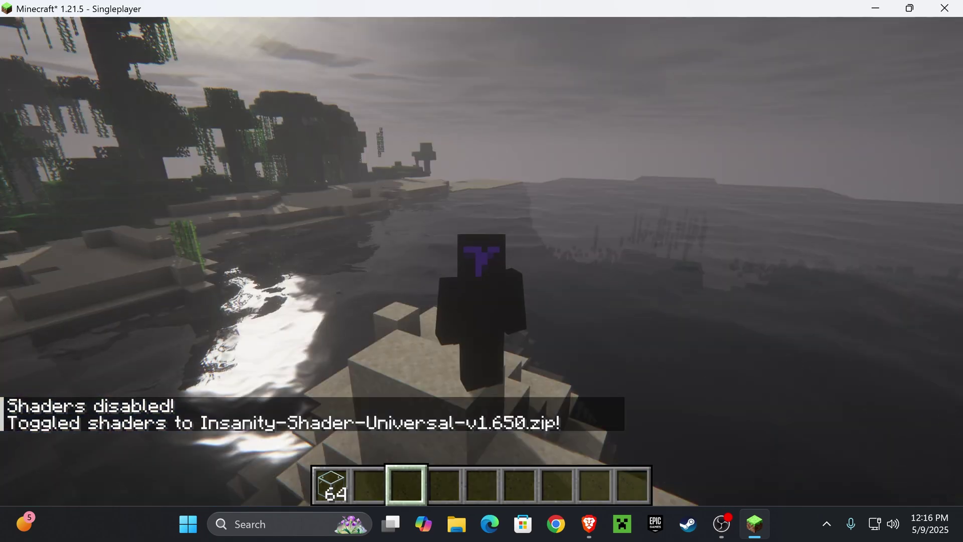